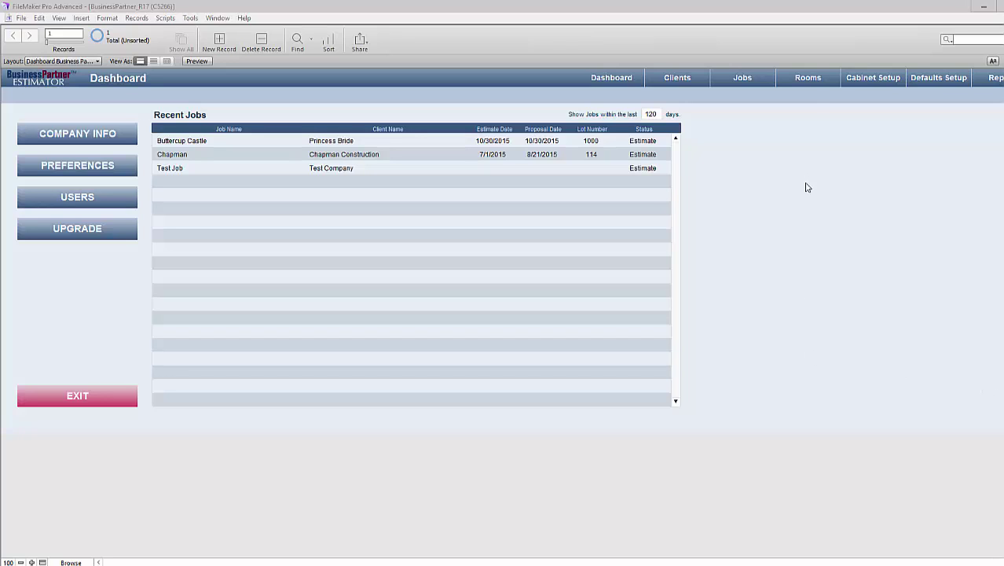
Step: Open the list of cabinets in the cabinet setup to view its categories
left_click(878, 82)
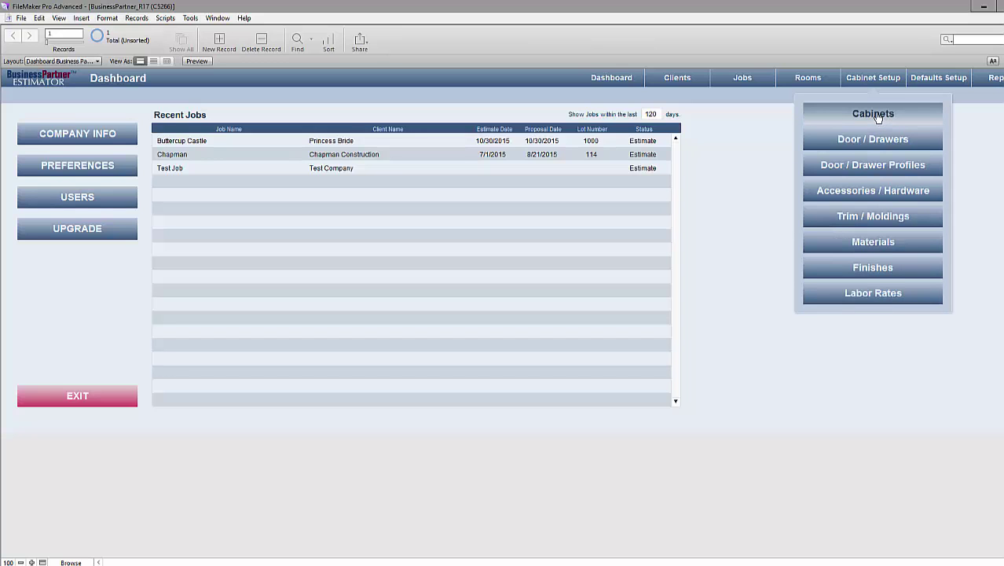
left_click(871, 116)
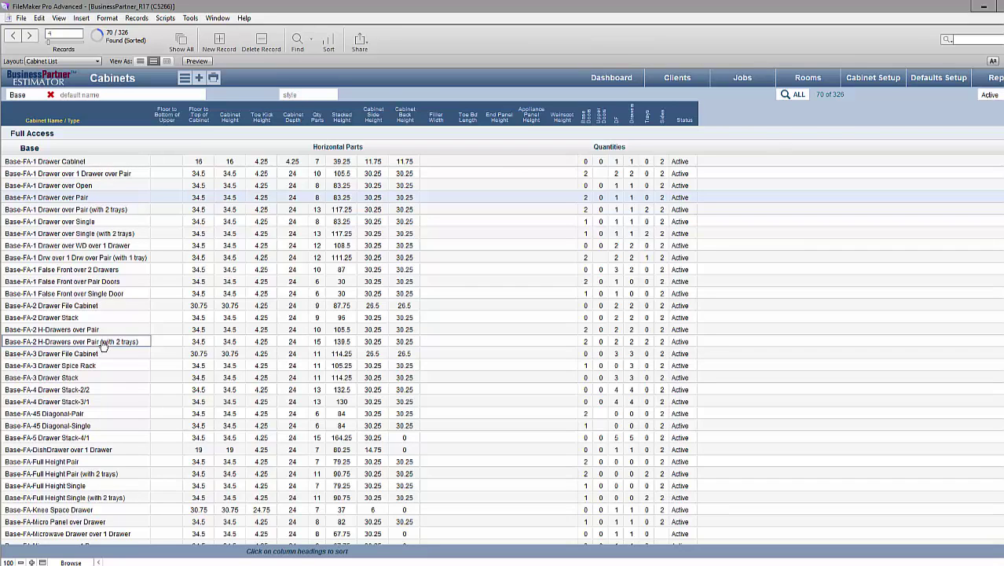
left_click(26, 152)
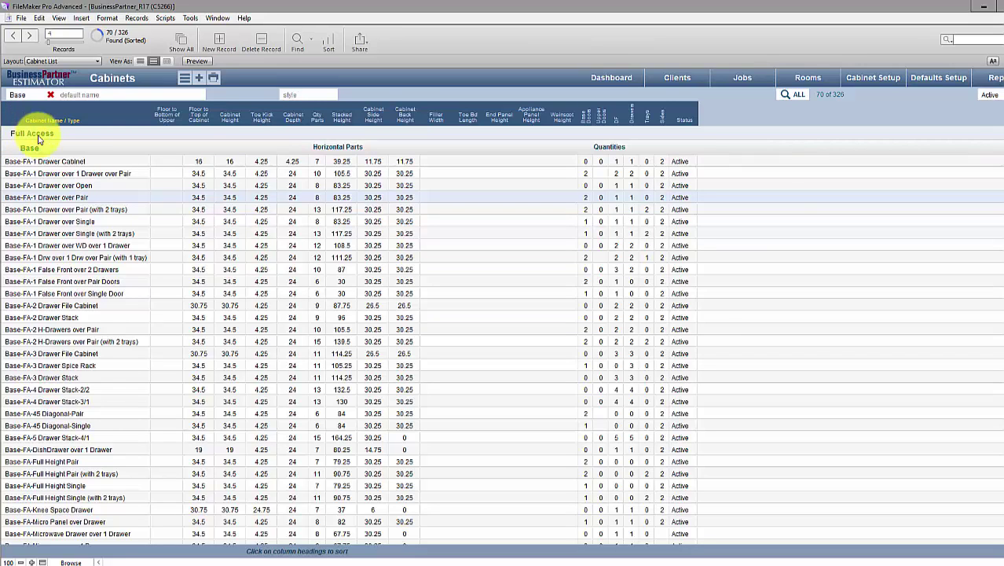
Step: Clear the Base category filter from the cabinet list and filter it by Vanity instead
left_click(52, 97)
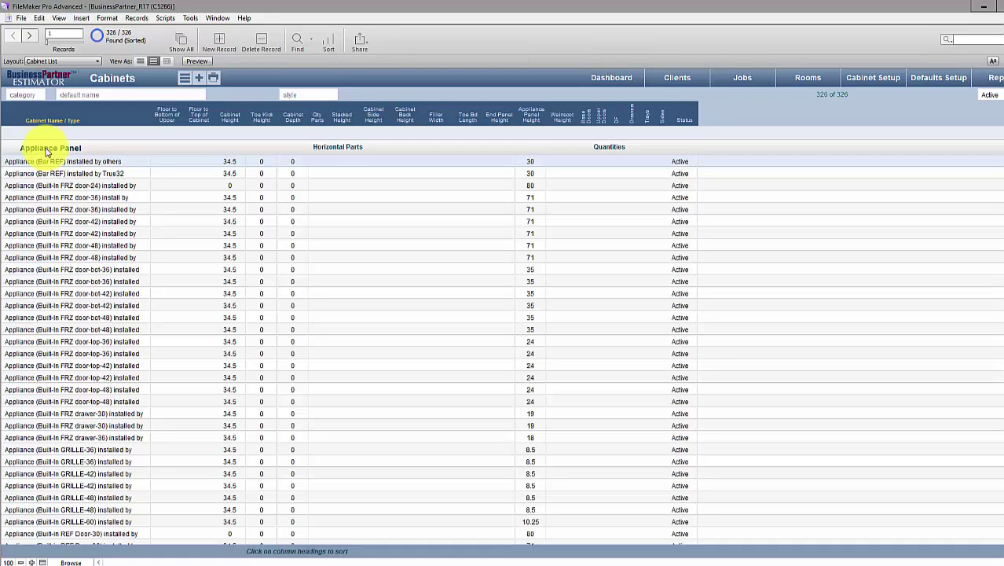
left_click(28, 93)
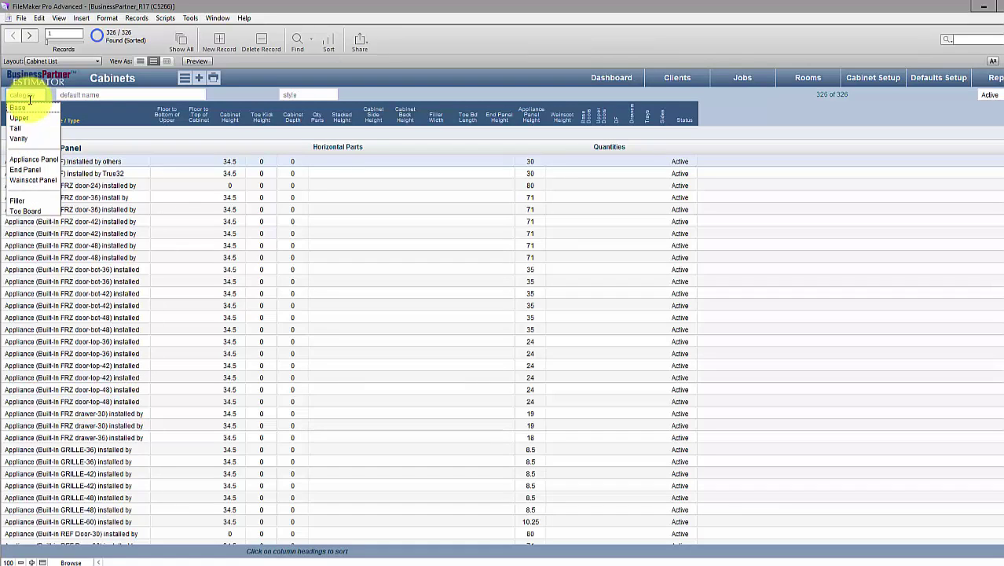
left_click(24, 139)
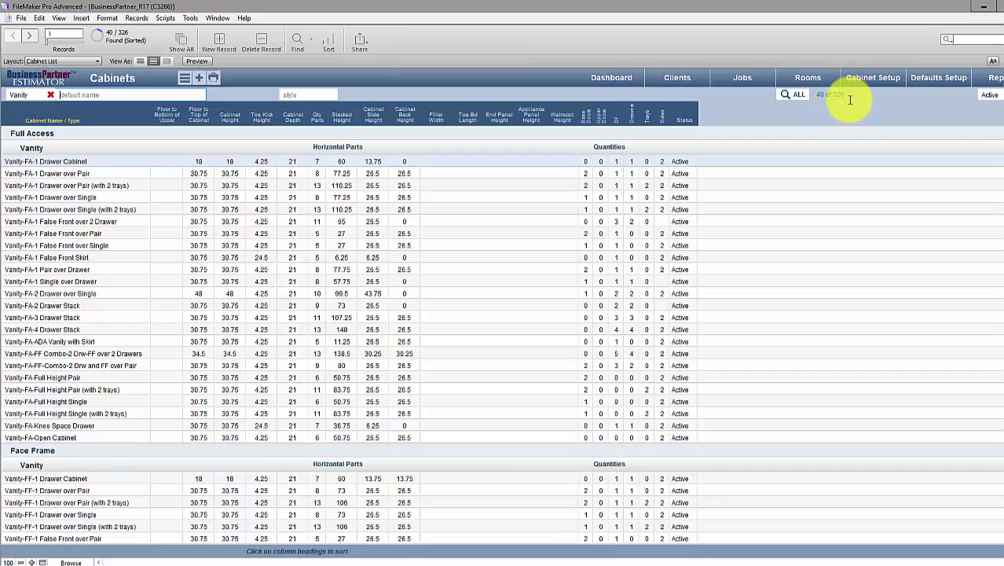
Step: Replace the Vanity filter with the Base category and open the Base-FA-1 Drawer over Pair record
left_click(798, 94)
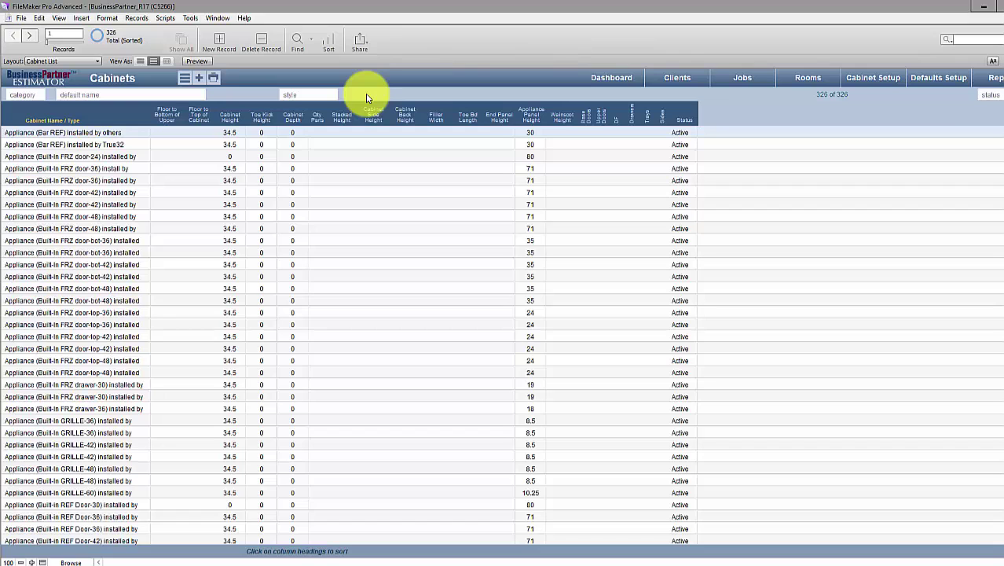
left_click(22, 95)
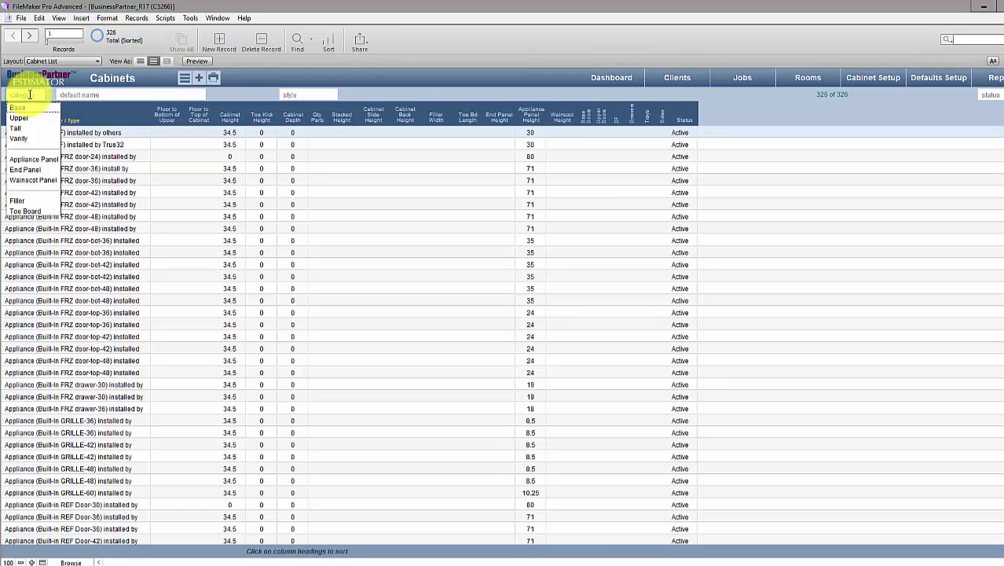
left_click(28, 109)
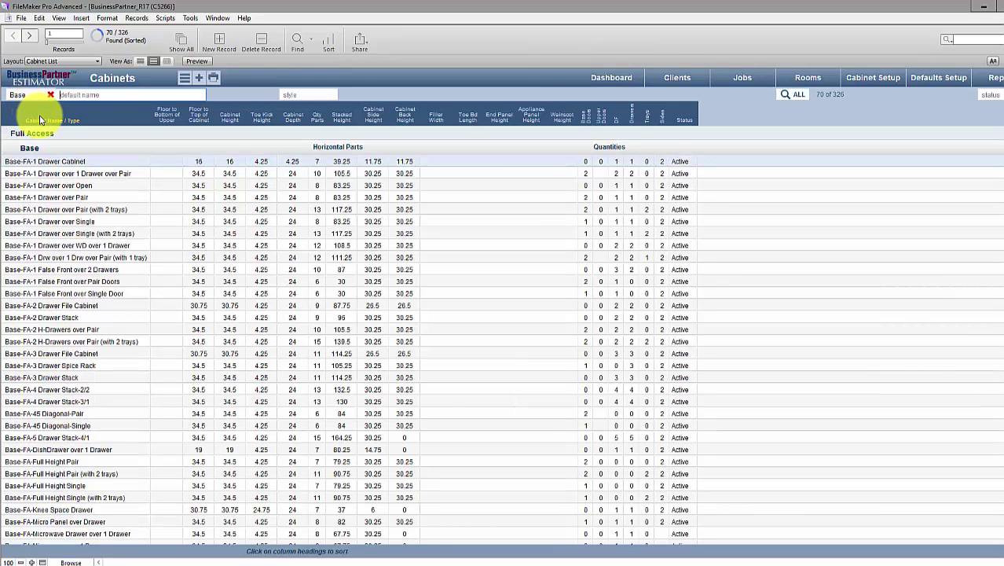
left_click(76, 204)
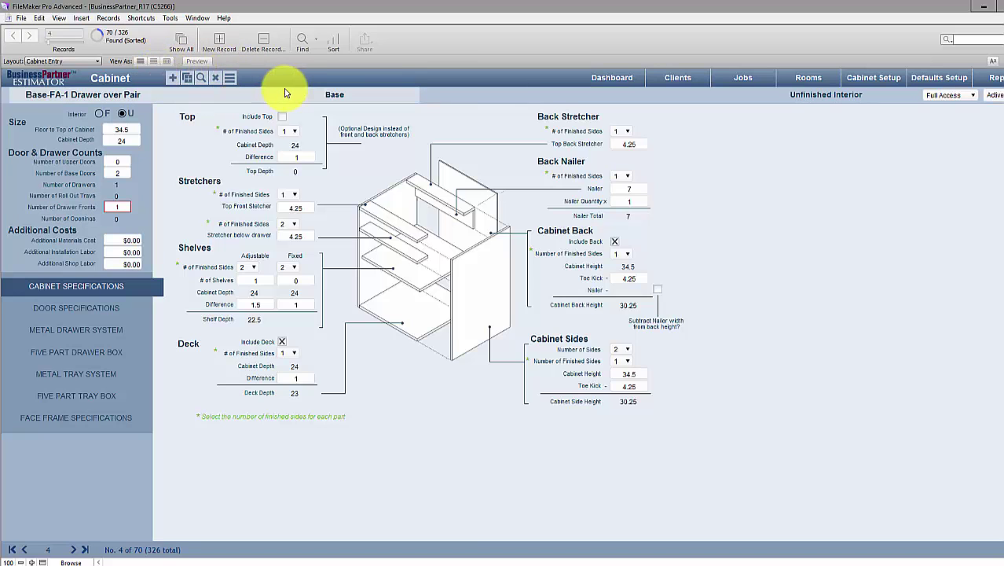
Step: Go back to the full cabinet list, reapply the Base category filter and reopen the Base-FA-1 Drawer over Pair record
left_click(230, 81)
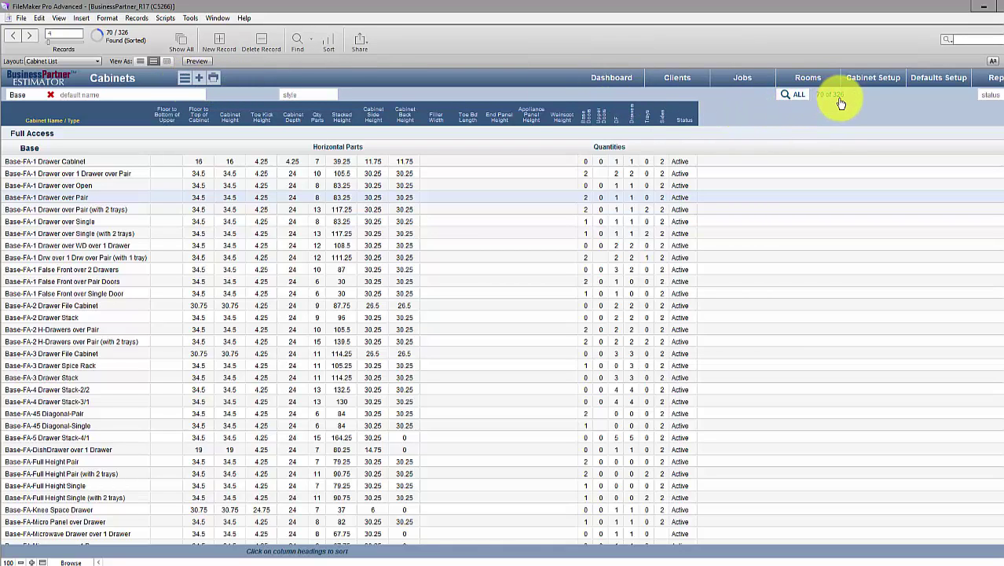
left_click(184, 79)
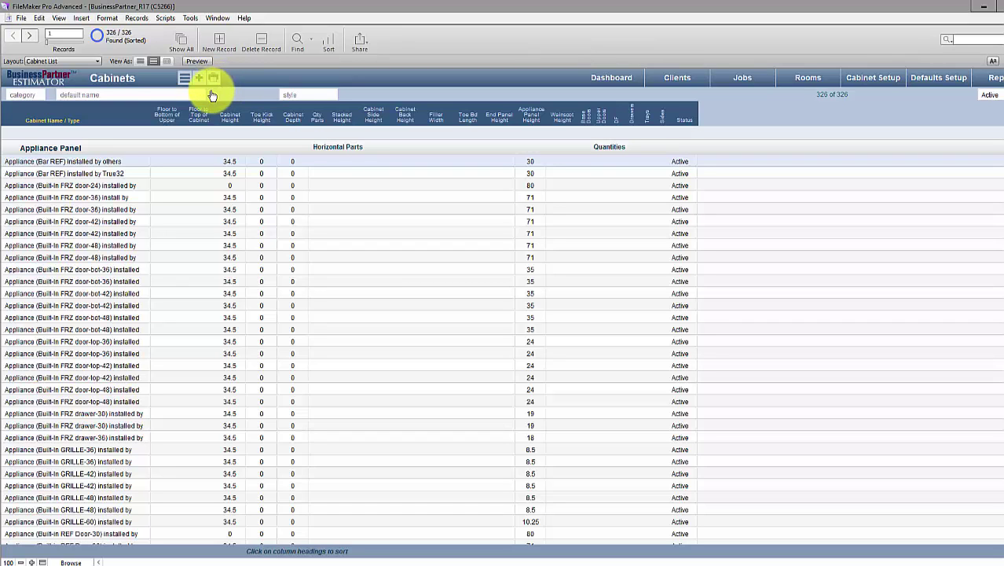
left_click(33, 94)
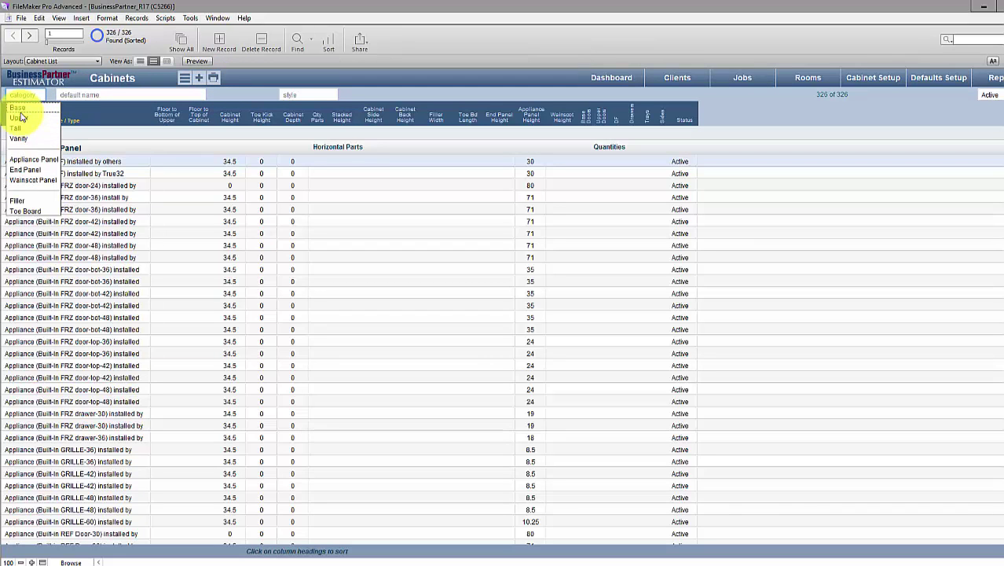
left_click(20, 108)
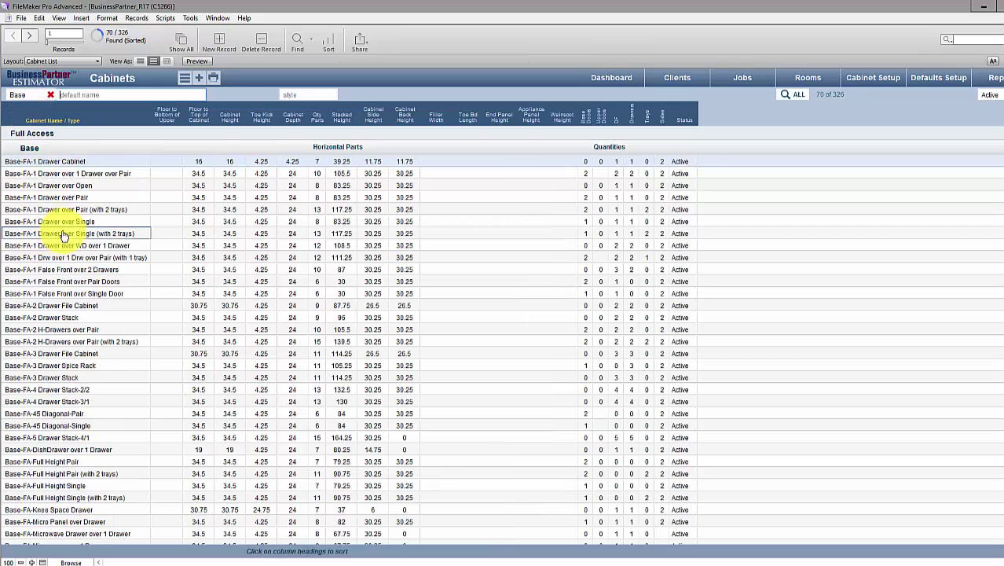
left_click(49, 197)
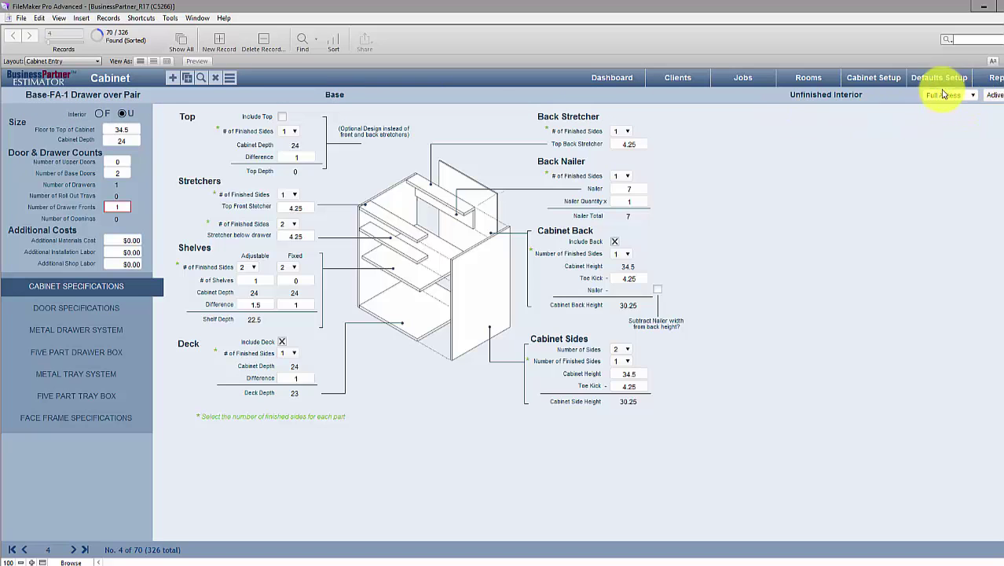
Step: Review the style and status choices of the cabinet, keeping its style set to Full Access
left_click(972, 97)
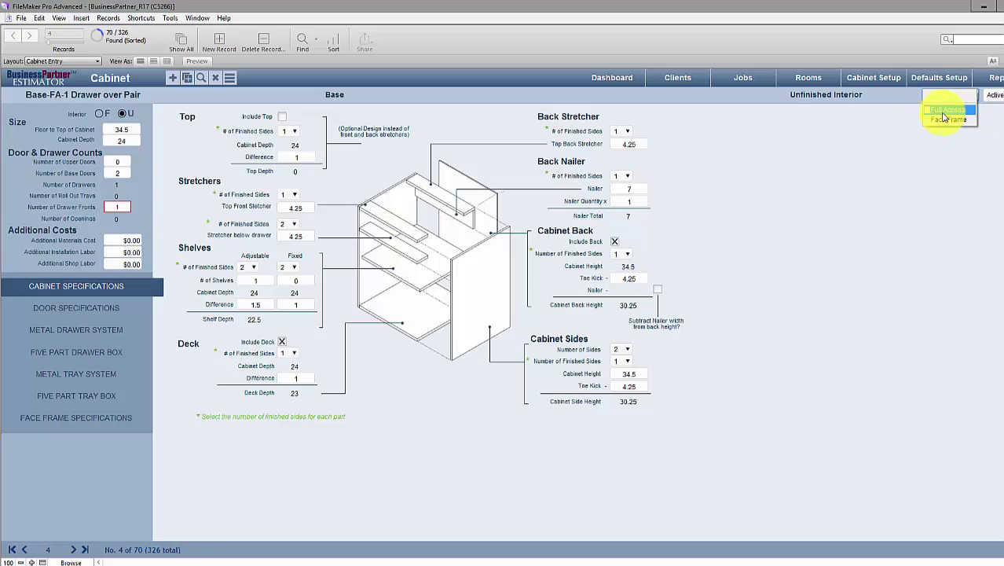
left_click(946, 110)
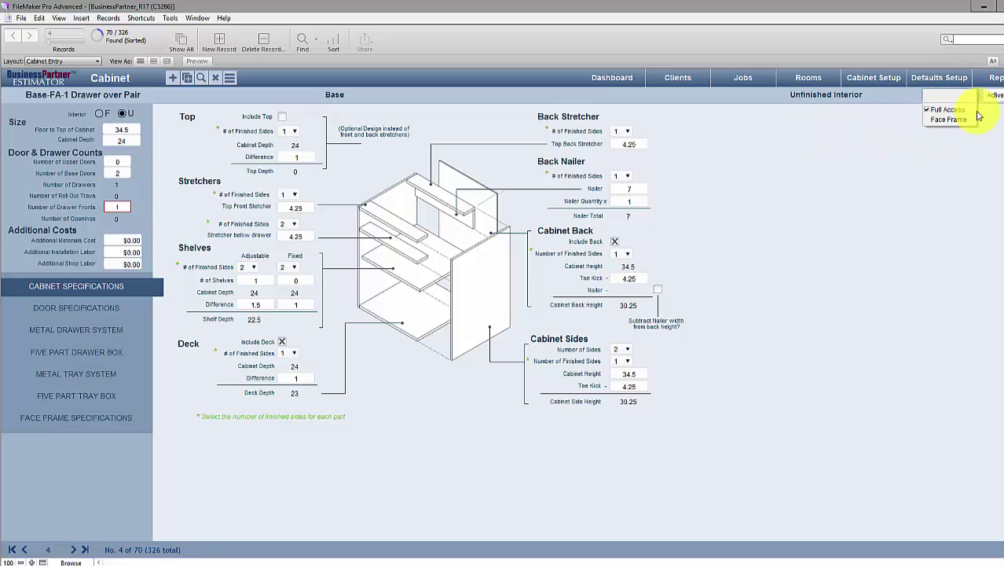
left_click(748, 143)
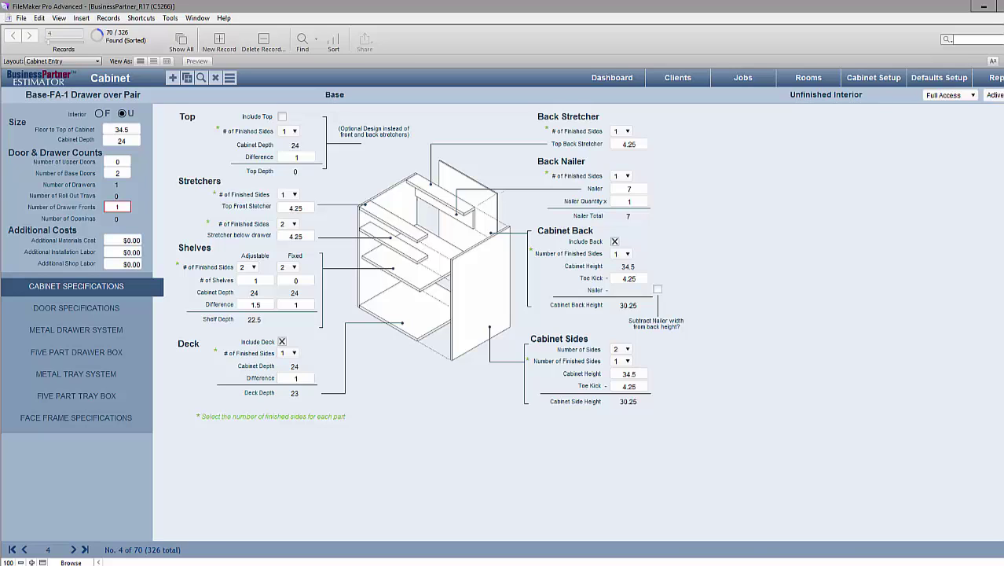
left_click(997, 95)
left_click(973, 136)
Step: Start a cabinet search with item type Vanity, item style Full Access and interior U
left_click(200, 79)
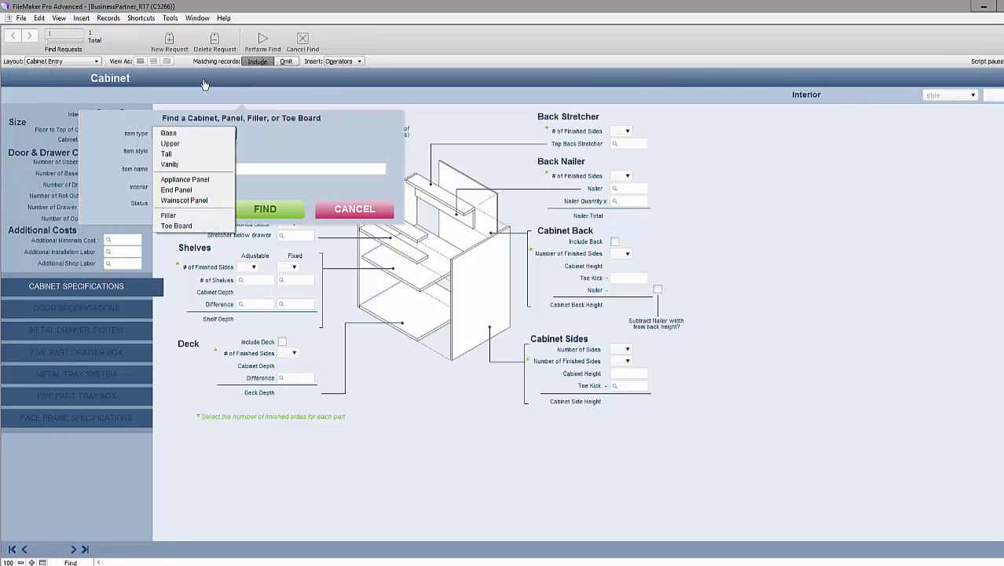
left_click(171, 164)
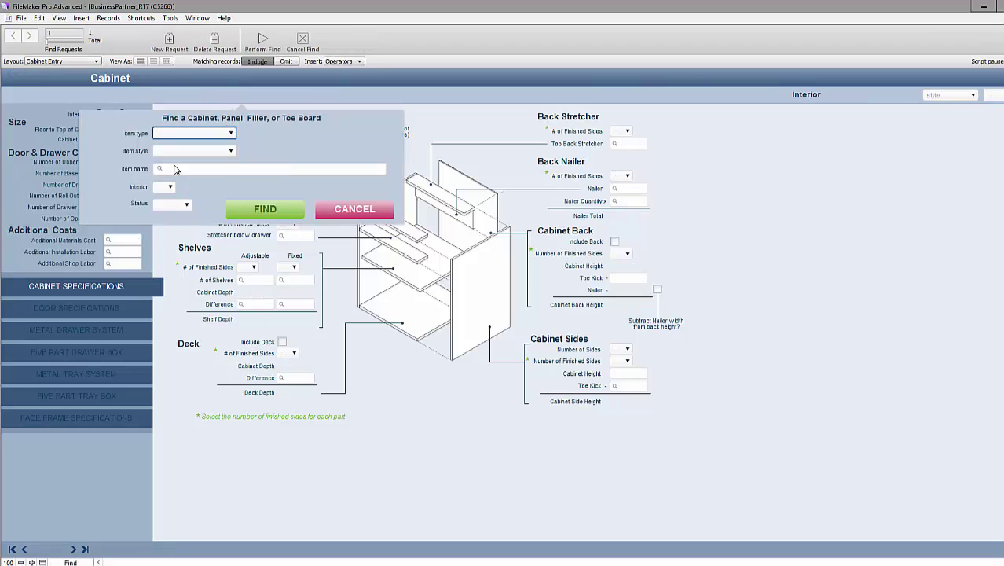
left_click(230, 151)
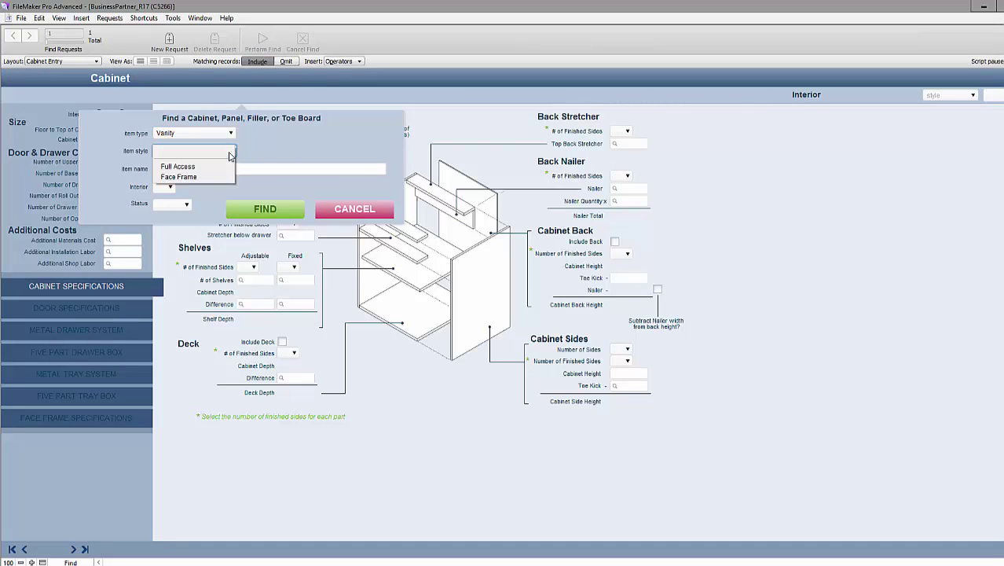
left_click(189, 167)
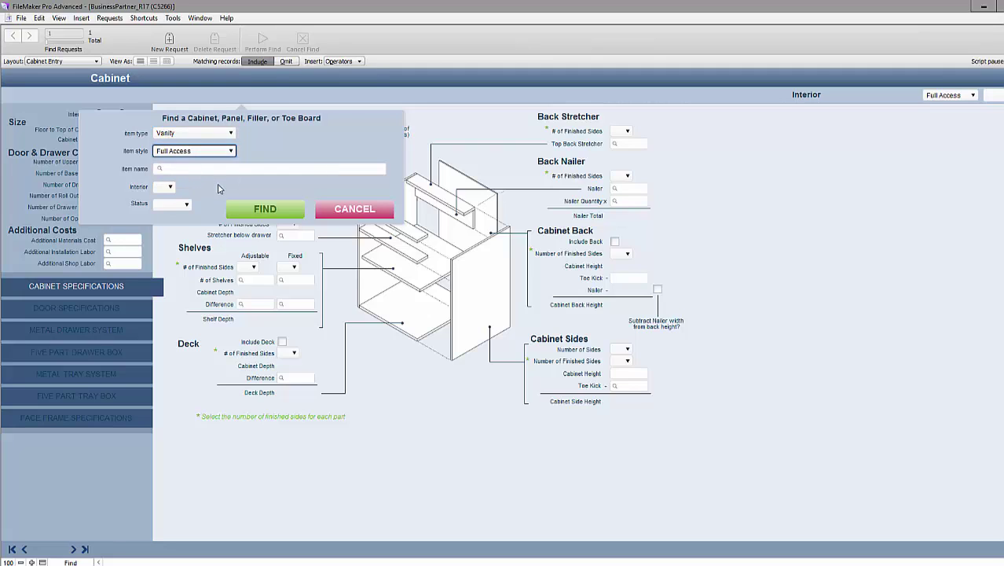
left_click(170, 189)
left_click(168, 193)
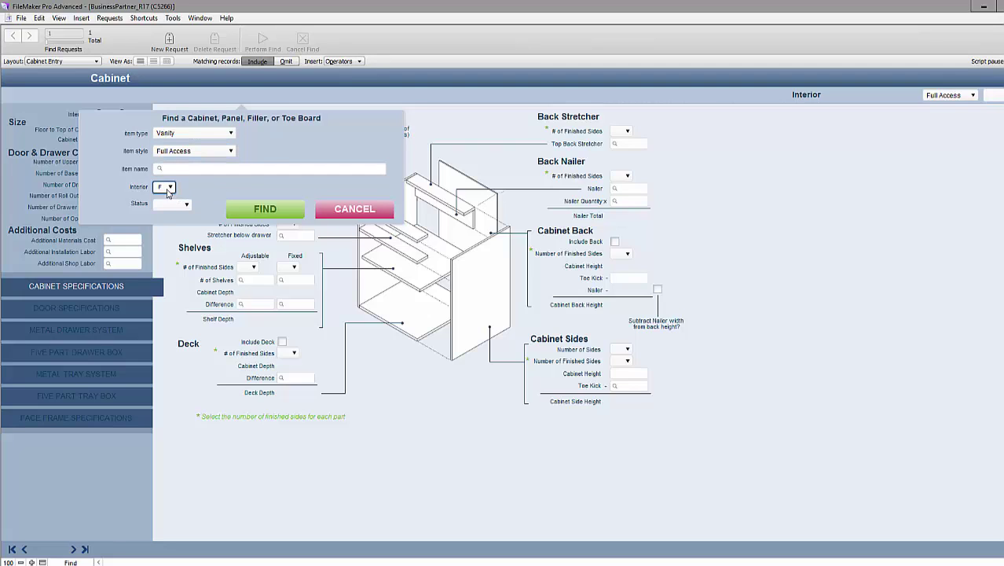
left_click(171, 188)
left_click(166, 199)
Step: Limit the search to Active status and item names containing 2, and run it
left_click(187, 208)
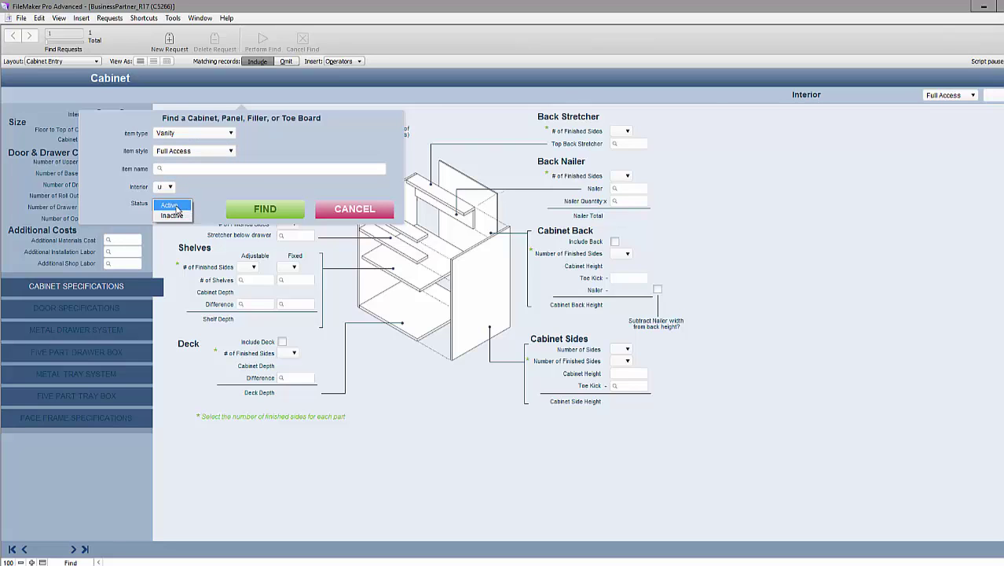
left_click(173, 215)
left_click(172, 170)
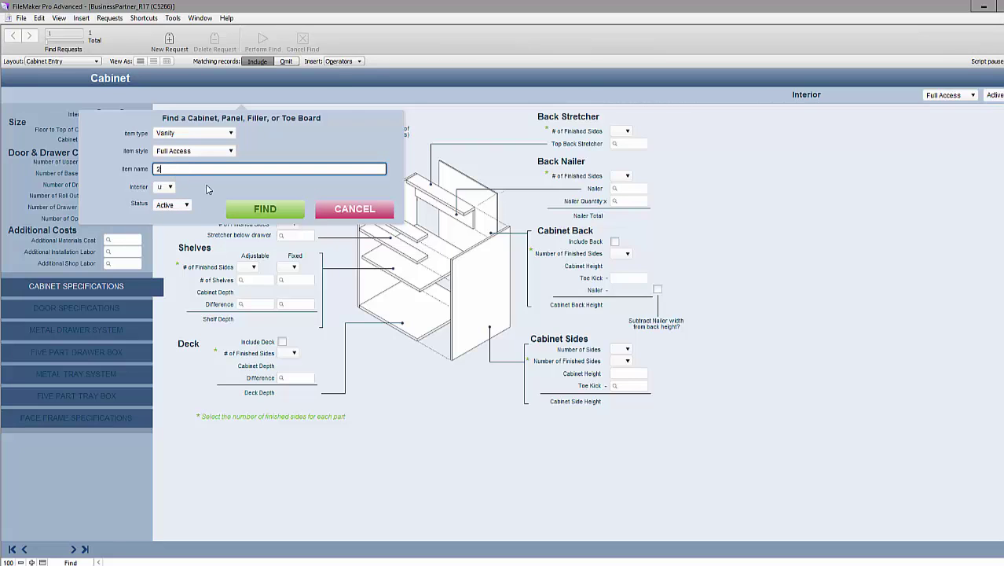
left_click(265, 208)
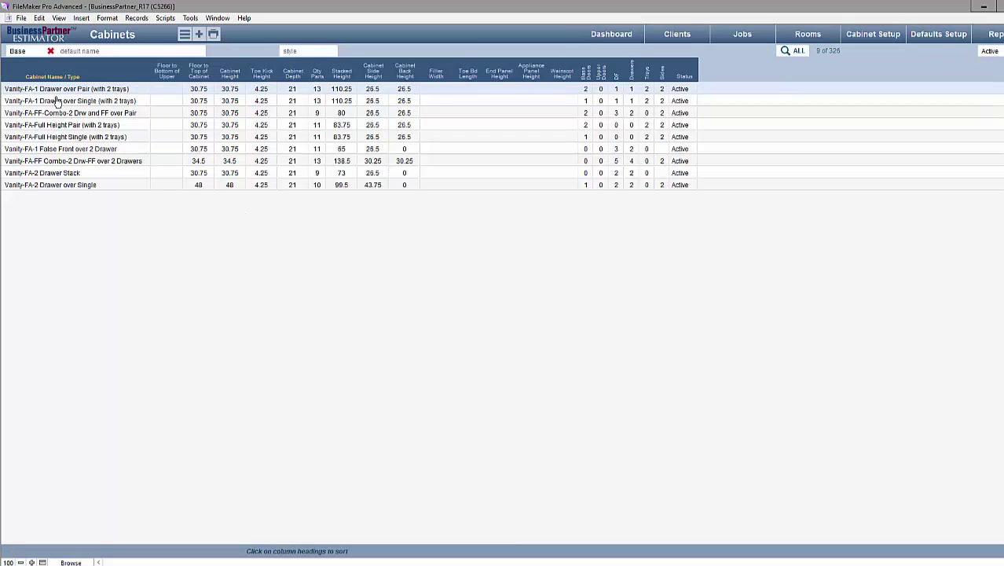
left_click(55, 100)
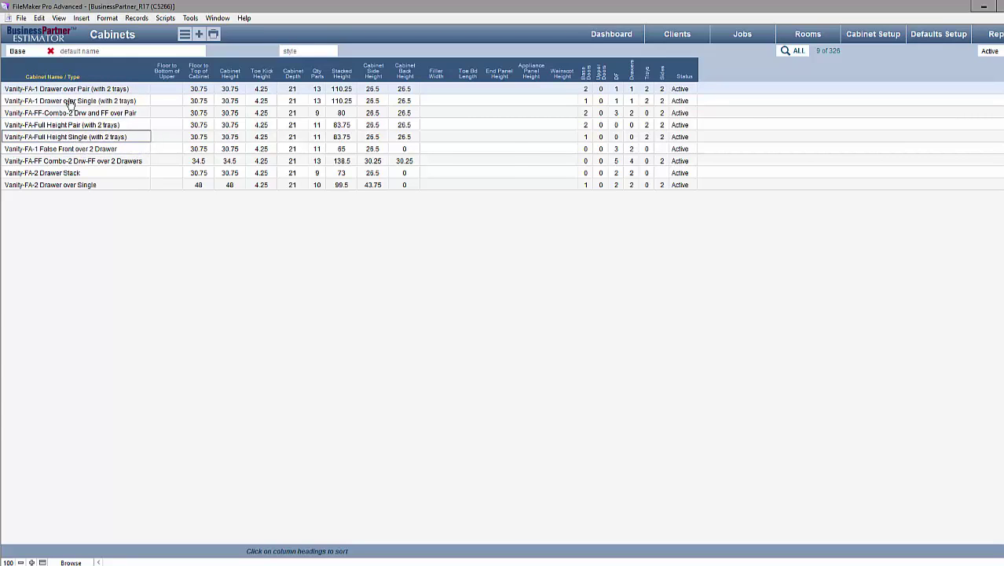
Step: Clear the search results, filter the cabinet list to Base and open the Base-FA-1 Drawer over Pair record
left_click(48, 51)
left_click(30, 53)
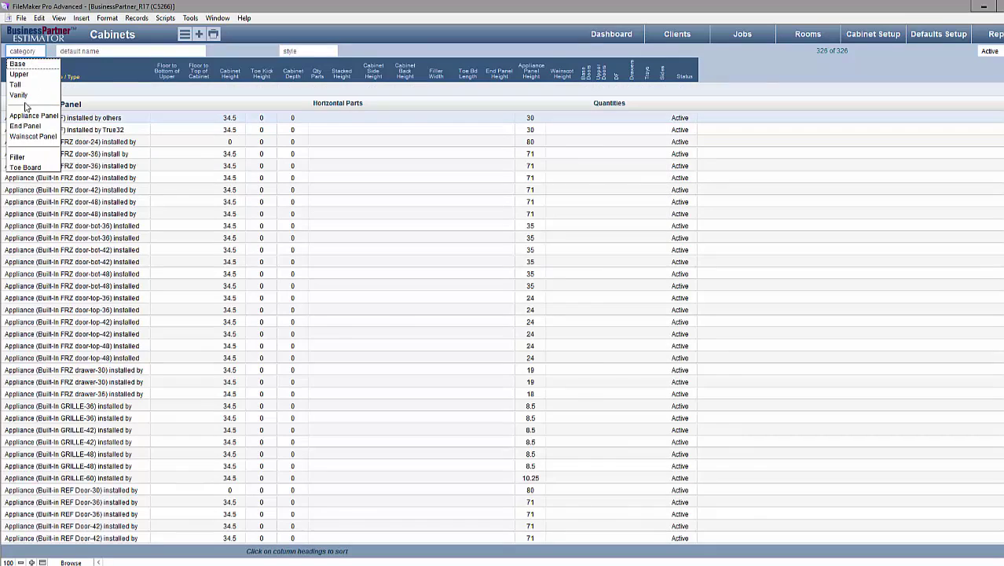
left_click(15, 80)
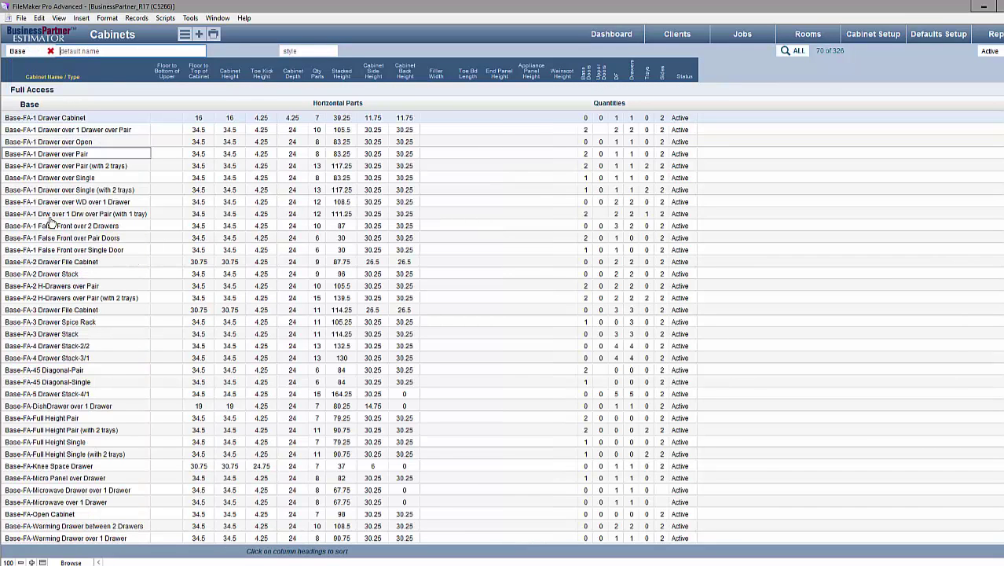
left_click(67, 155)
left_click(67, 157)
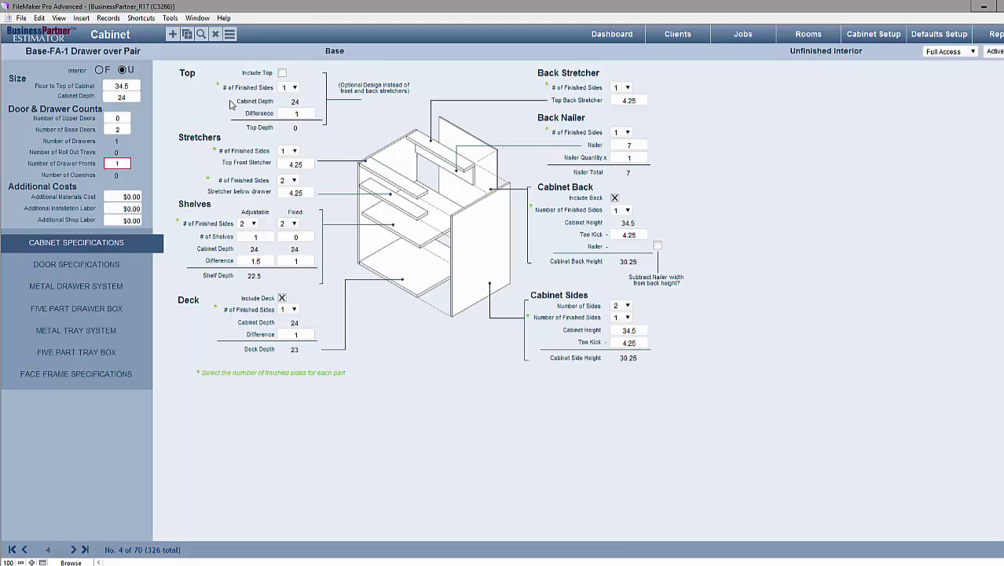
Step: Return to the cabinet list and check which dimension cells can be edited there, such as Toe Kick Height and Cabinet Back Height
left_click(230, 34)
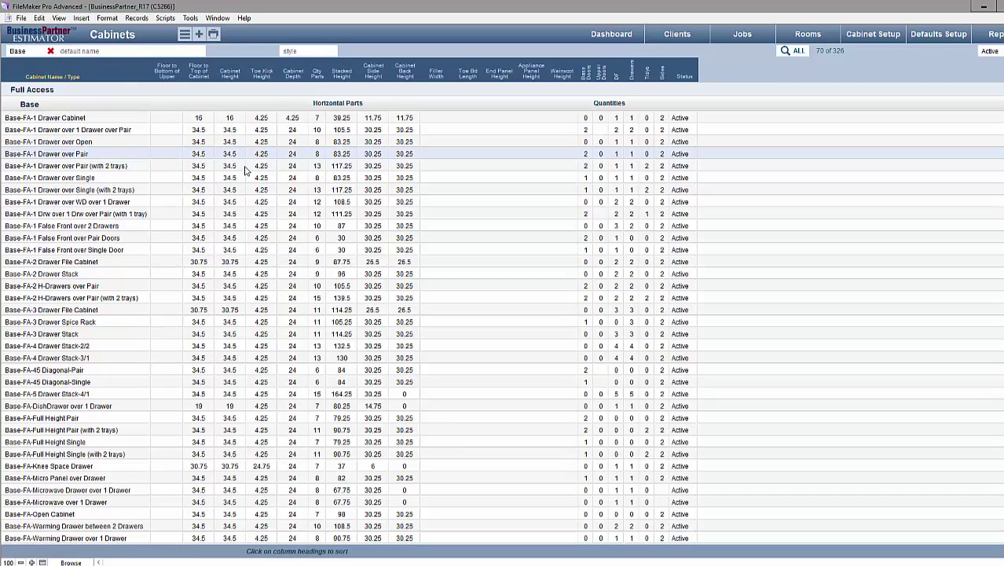
left_click(261, 119)
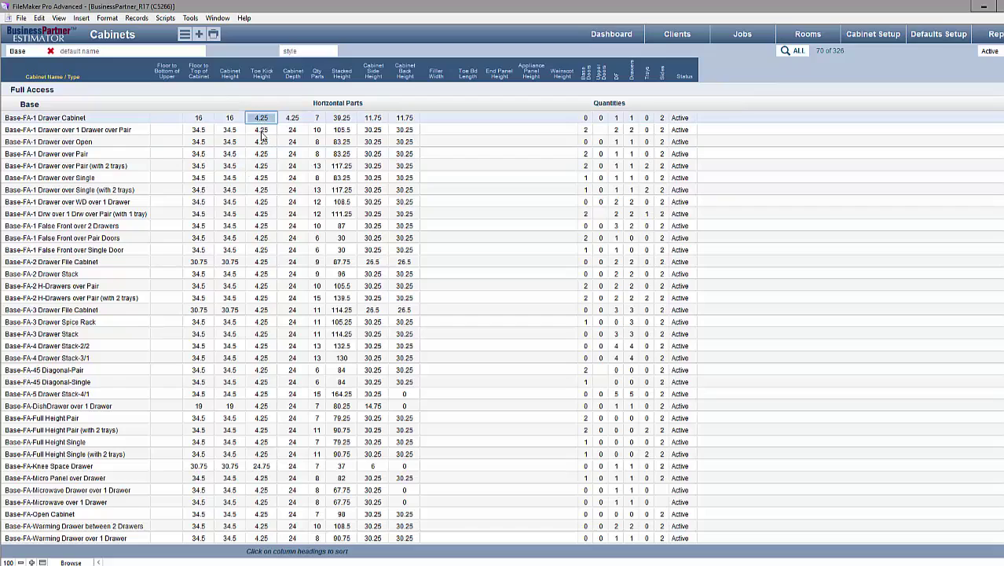
left_click(262, 132)
left_click(396, 118)
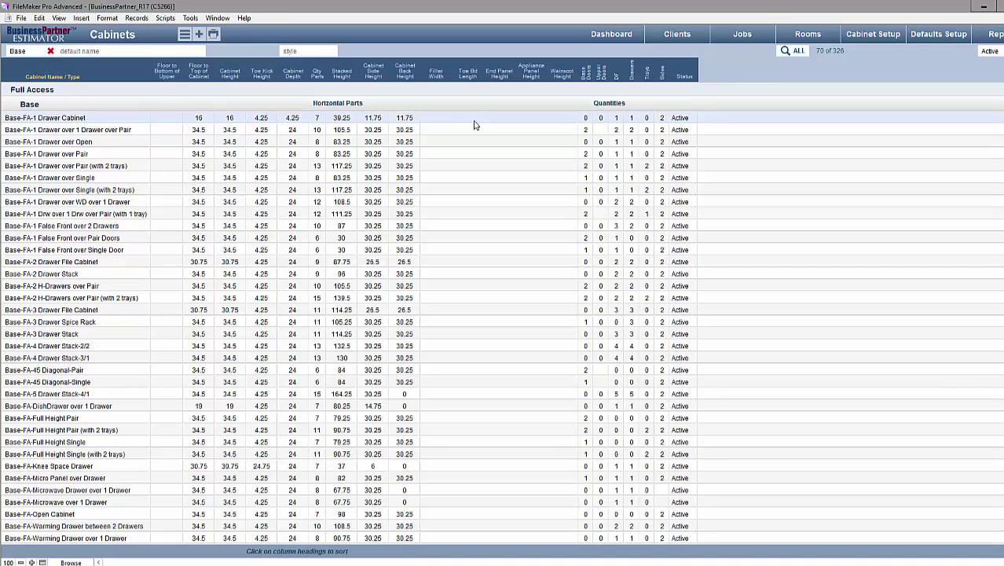
left_click(257, 132)
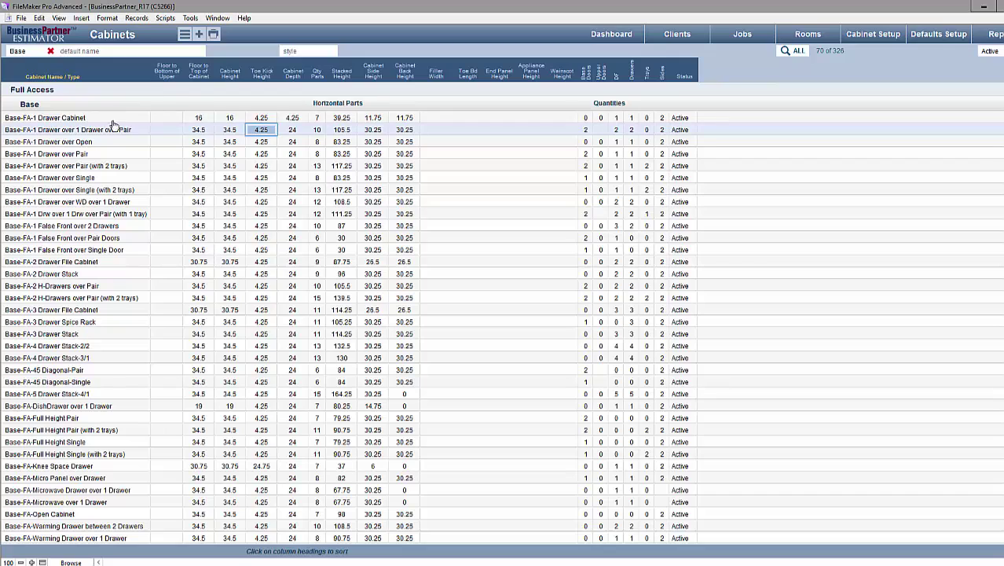
Step: In the Base-FA-1 Drawer over Pair record, include a top and set the number of drawer fronts to 1
left_click(76, 155)
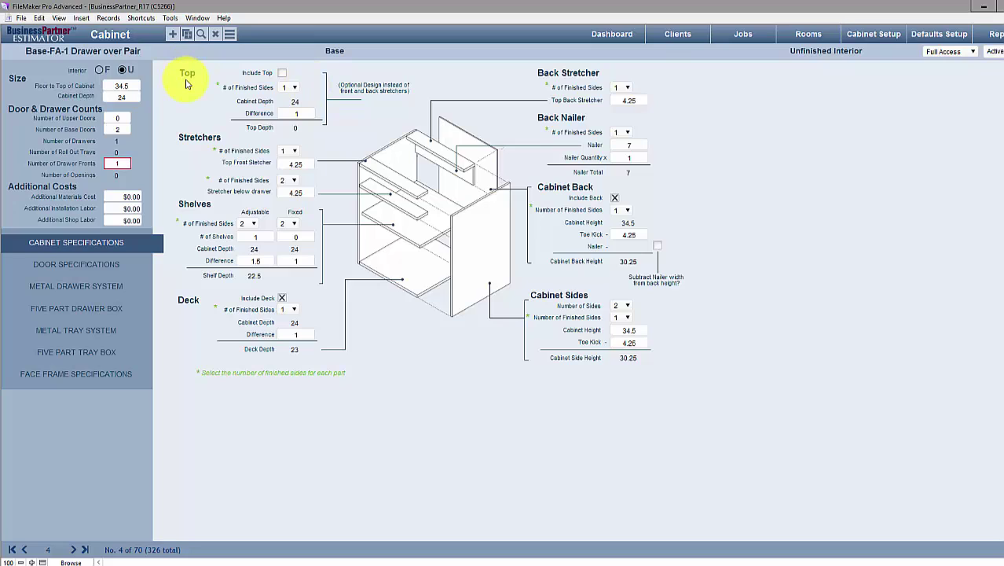
left_click(283, 74)
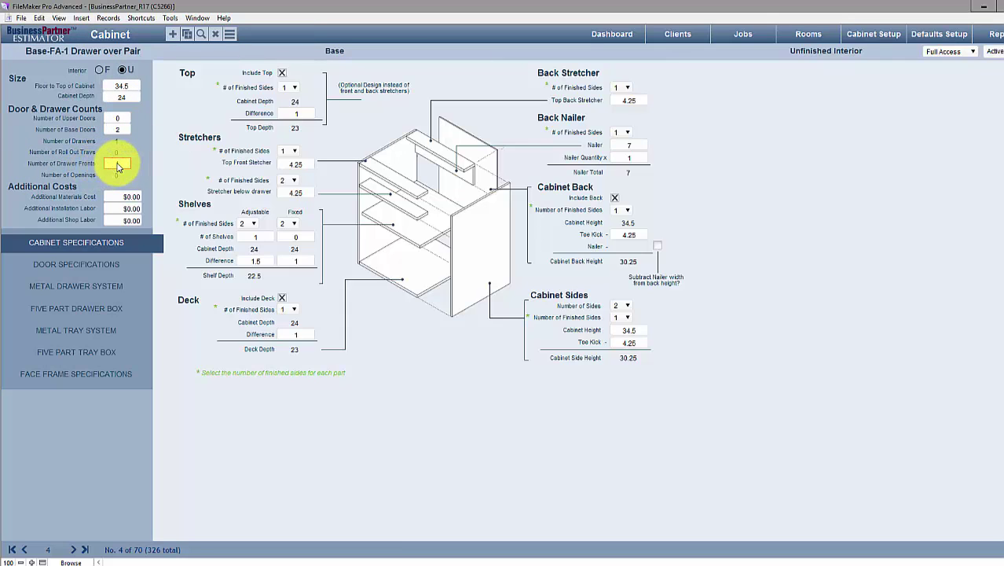
type("1")
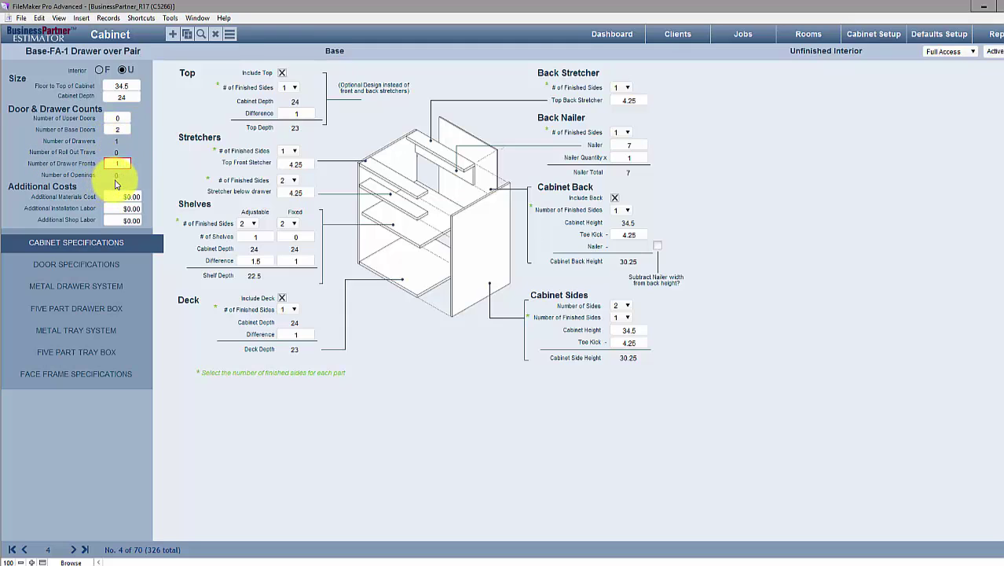
left_click(44, 206)
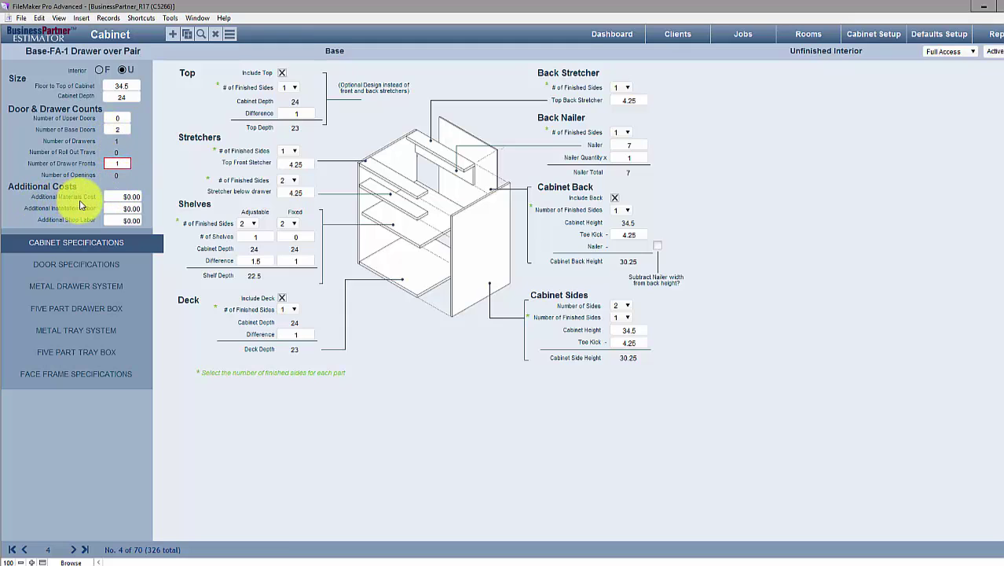